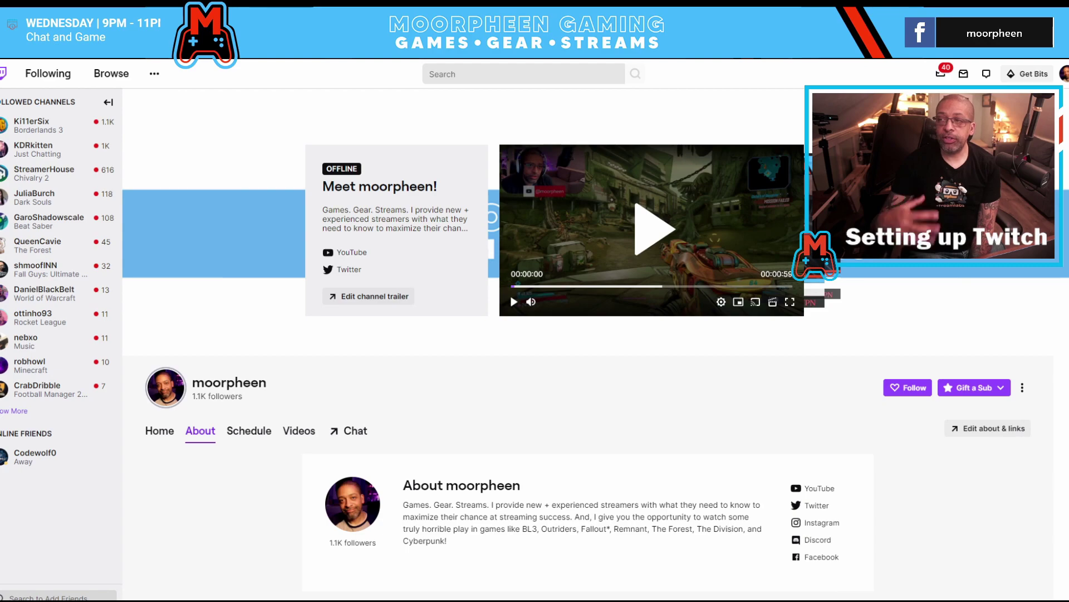
- Open the Creator Dashboard's Stream Manager from the avatar's account menu
left_click(1065, 75)
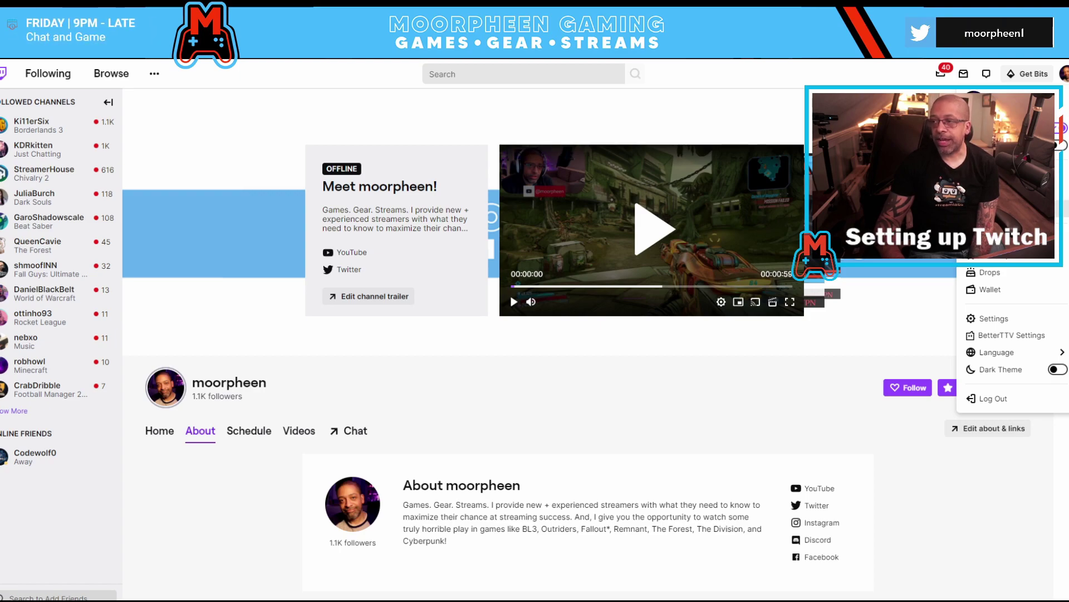
left_click(997, 220)
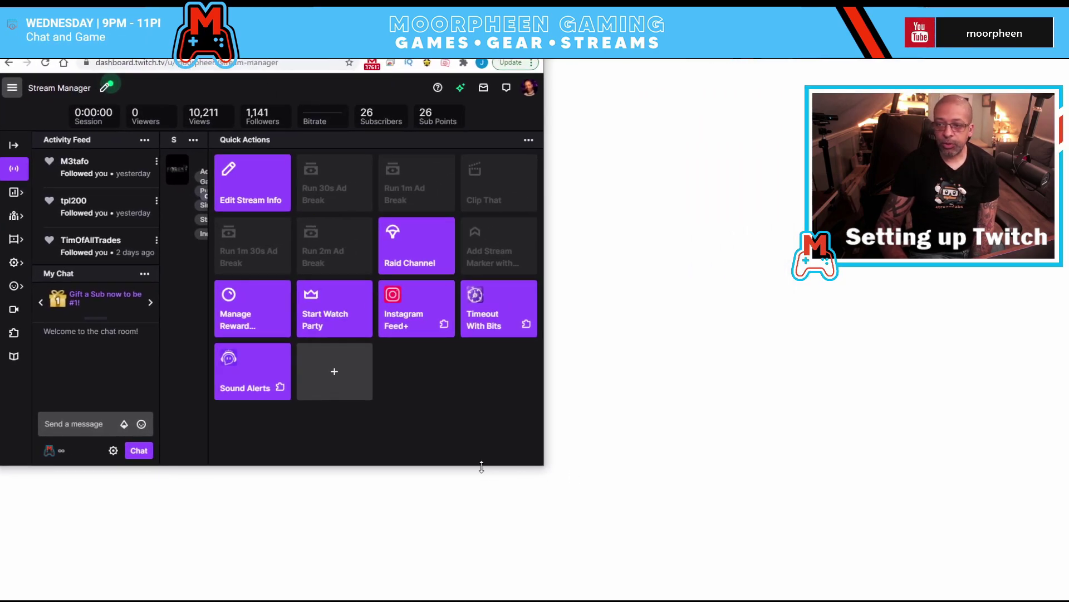
- Make the browser window taller and wider so the Quick Actions grid reflows
left_click_drag(481, 466, 483, 599)
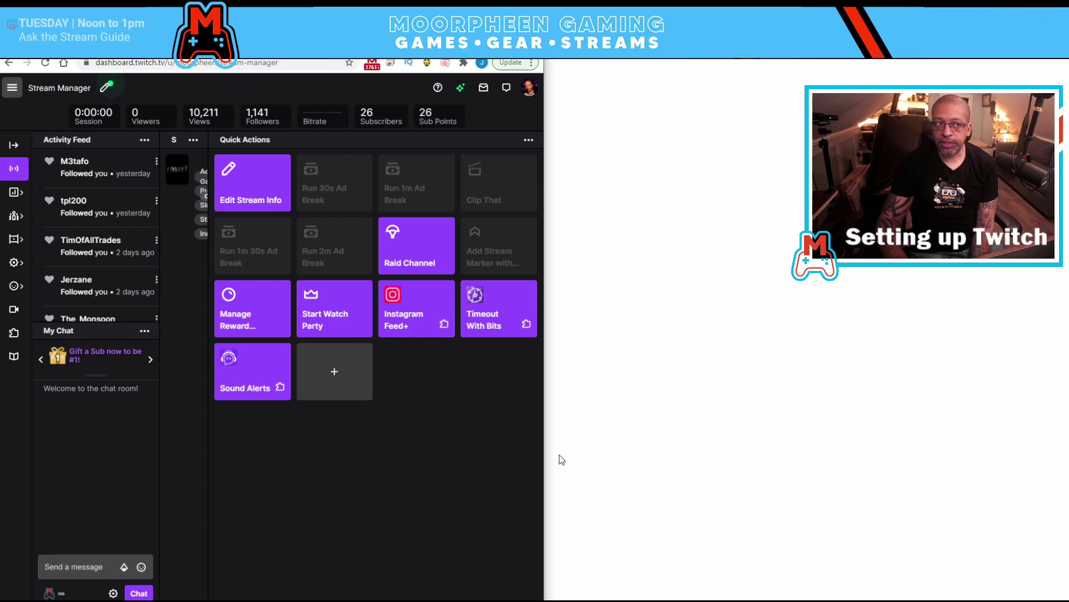
left_click_drag(545, 465, 777, 454)
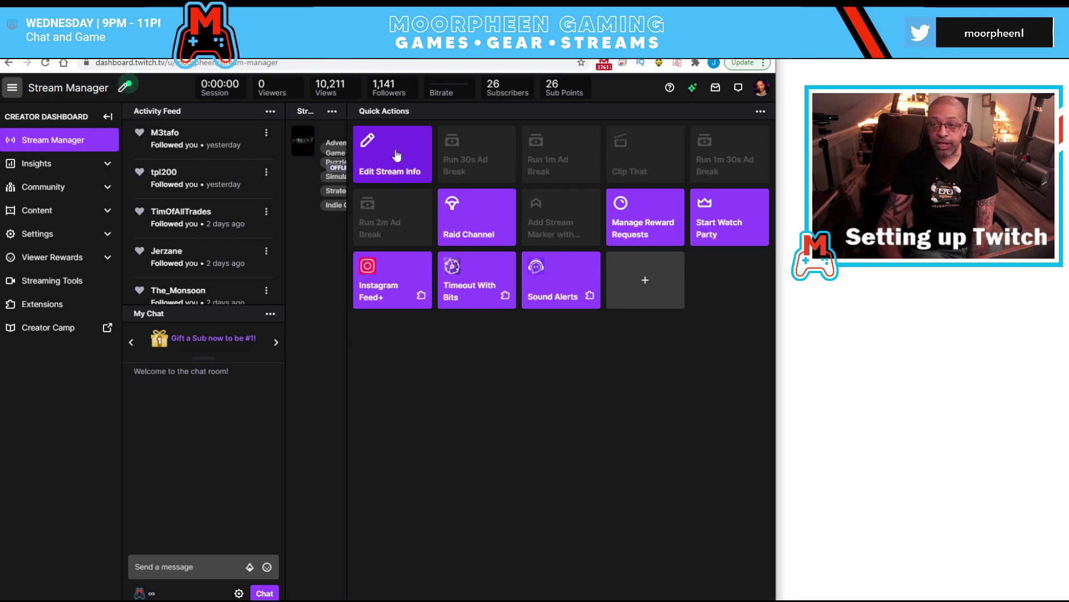
- Save the stream info with its title and The Forest category, then preview the raid channel list
left_click(397, 154)
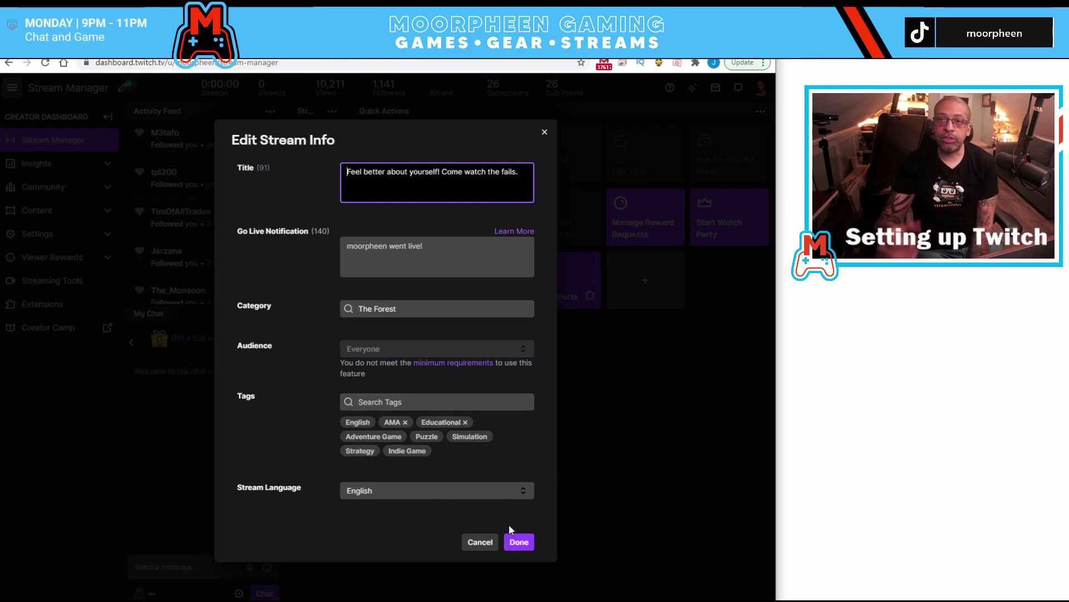
left_click(519, 544)
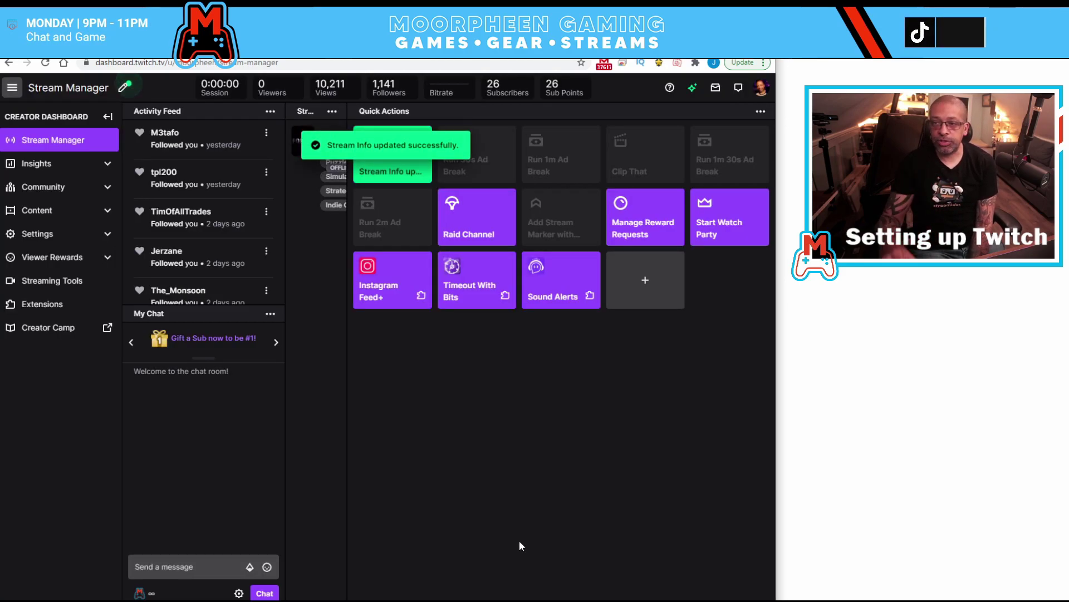
left_click(484, 217)
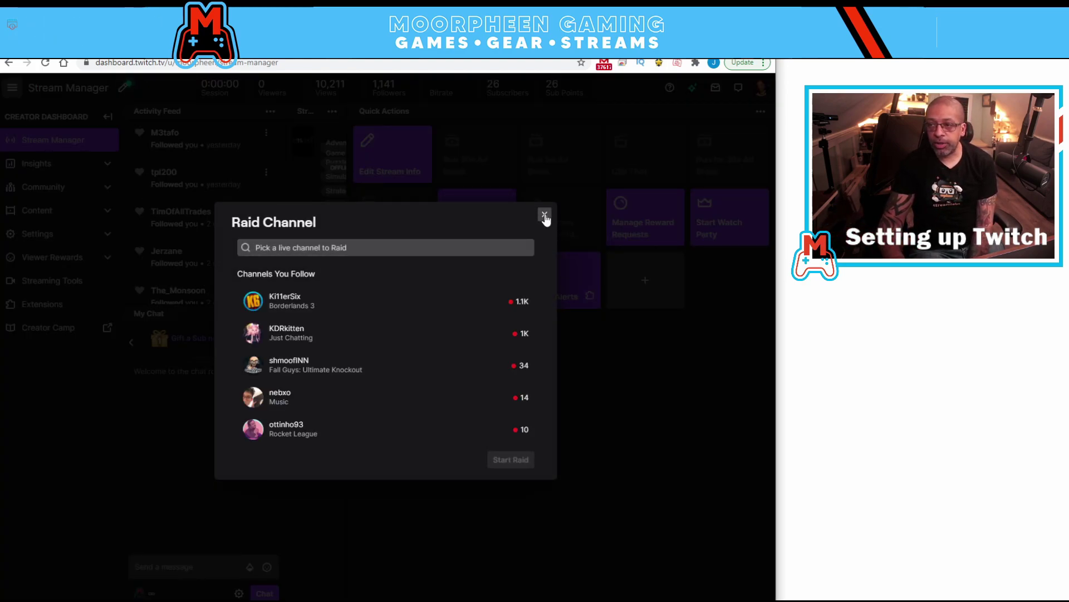
left_click(544, 214)
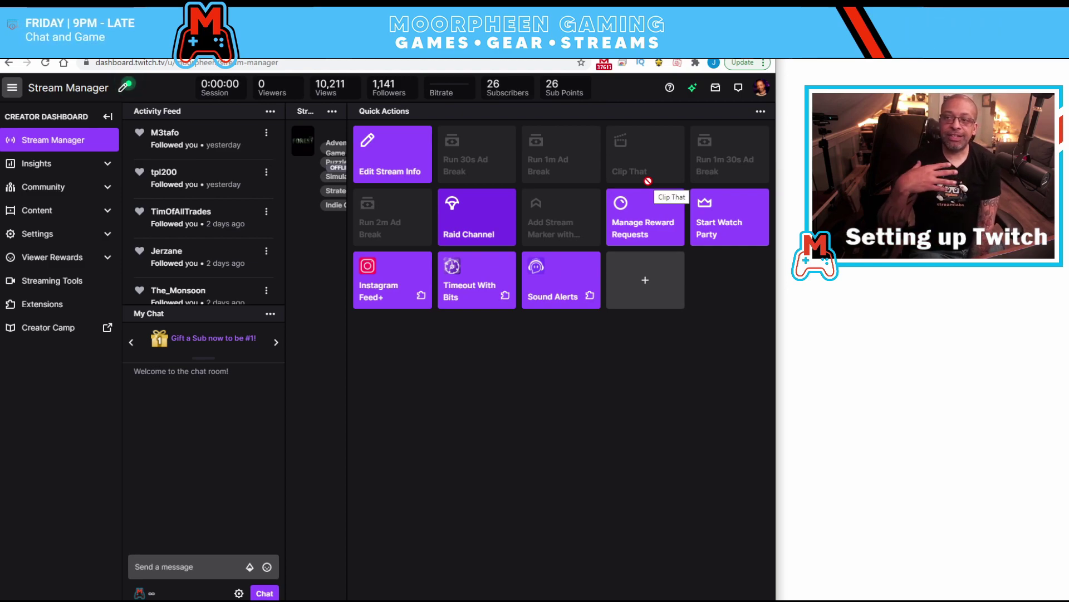
left_click(648, 294)
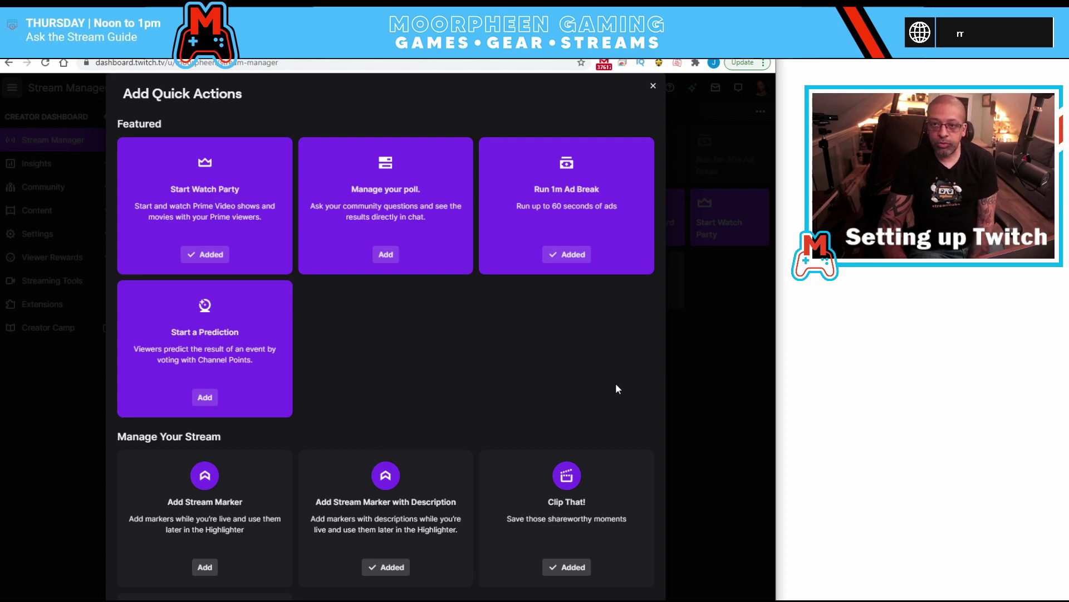
- Scroll the Add Quick Actions catalog to the Monetize Your Stream ad breaks (30s, 1m, 1m30s, 2m)
scroll(643, 381, "down", 2)
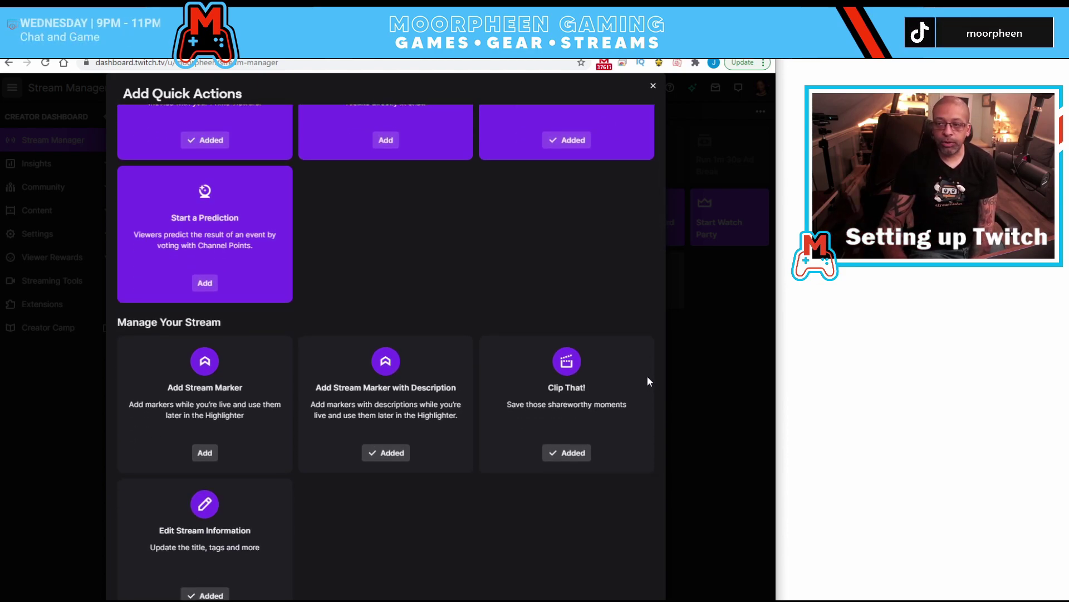
scroll(647, 376, "down", 2)
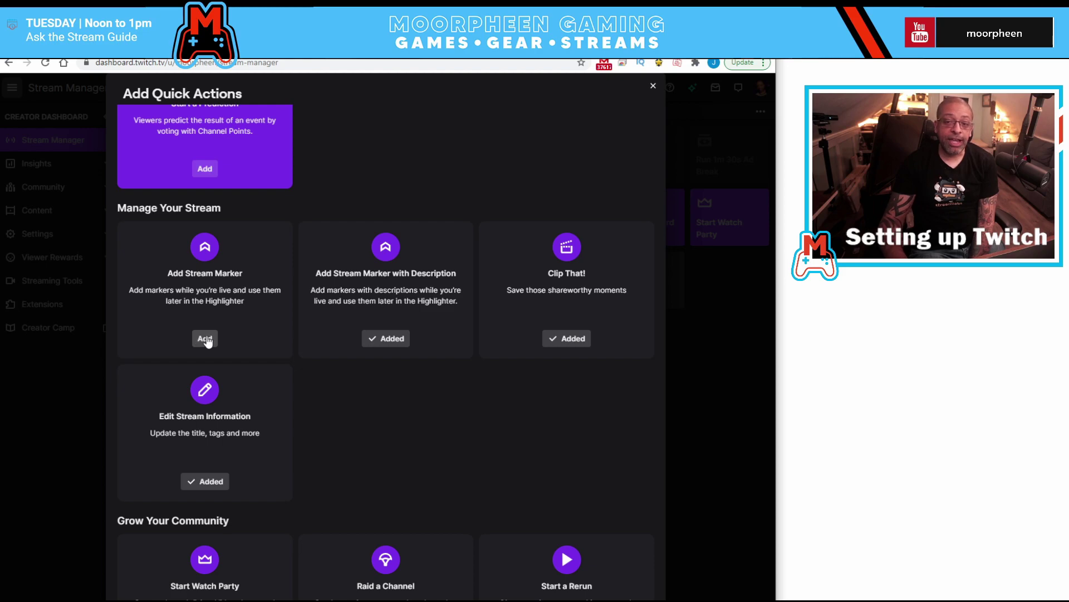
scroll(499, 400, "down", 1)
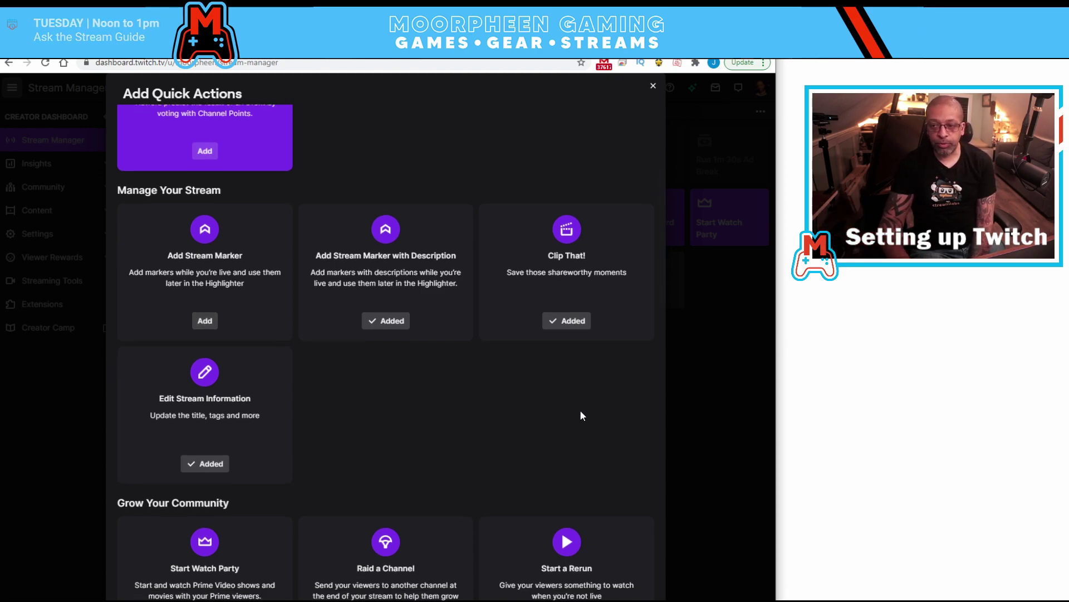
scroll(656, 409, "down", 7)
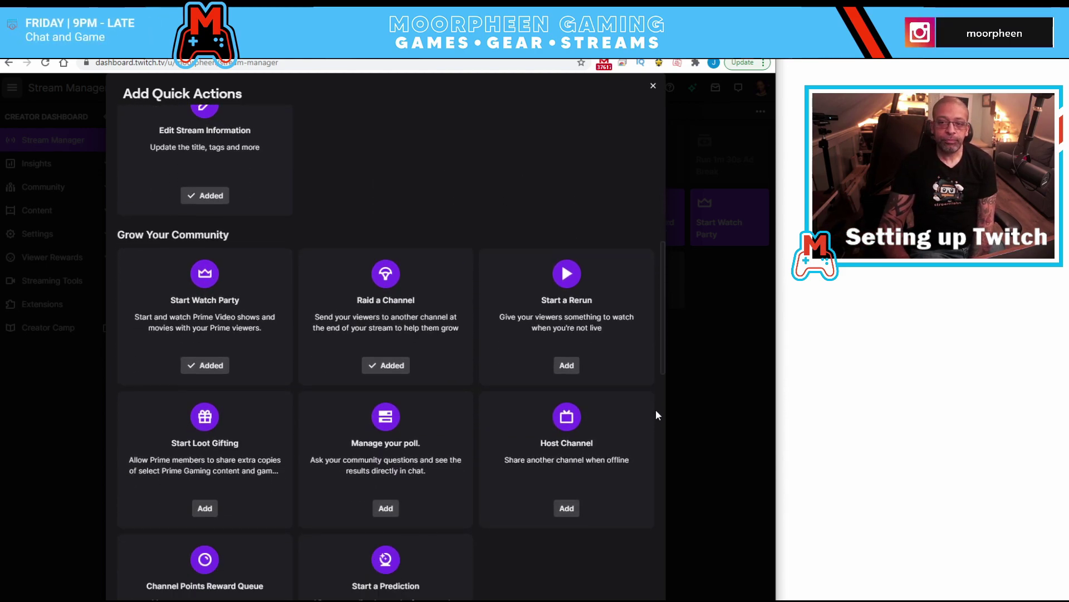
scroll(657, 415, "up", 1)
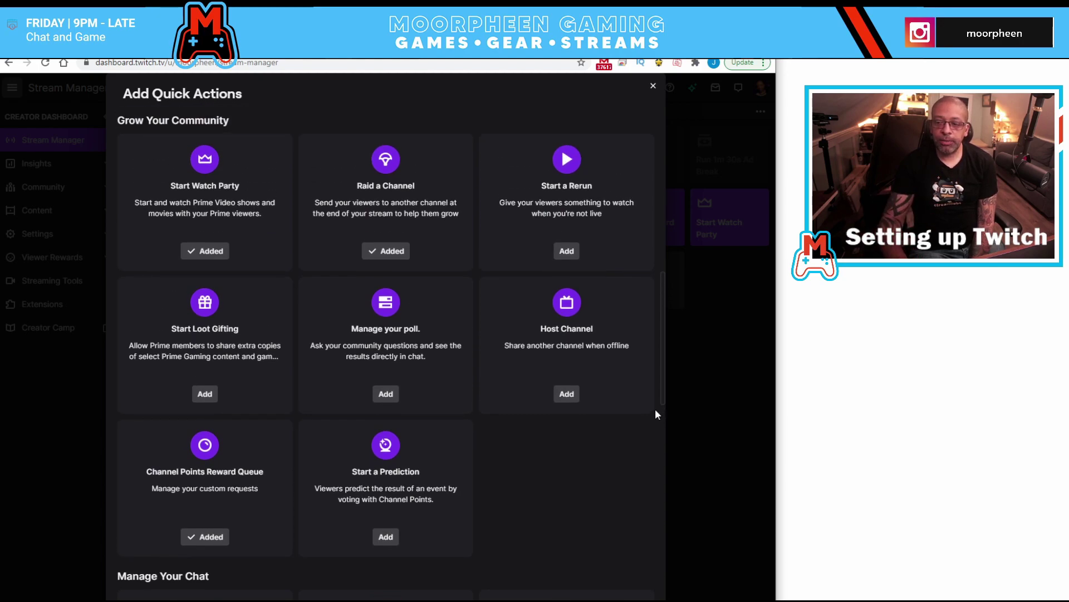
scroll(655, 414, "down", 4)
scroll(656, 414, "down", 5)
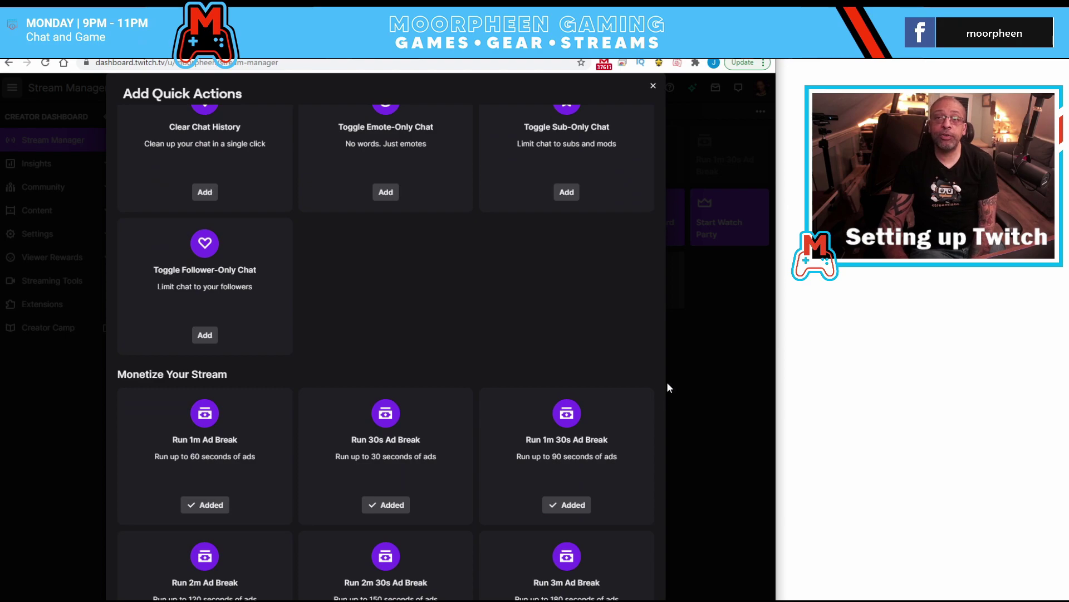
scroll(652, 409, "down", 3)
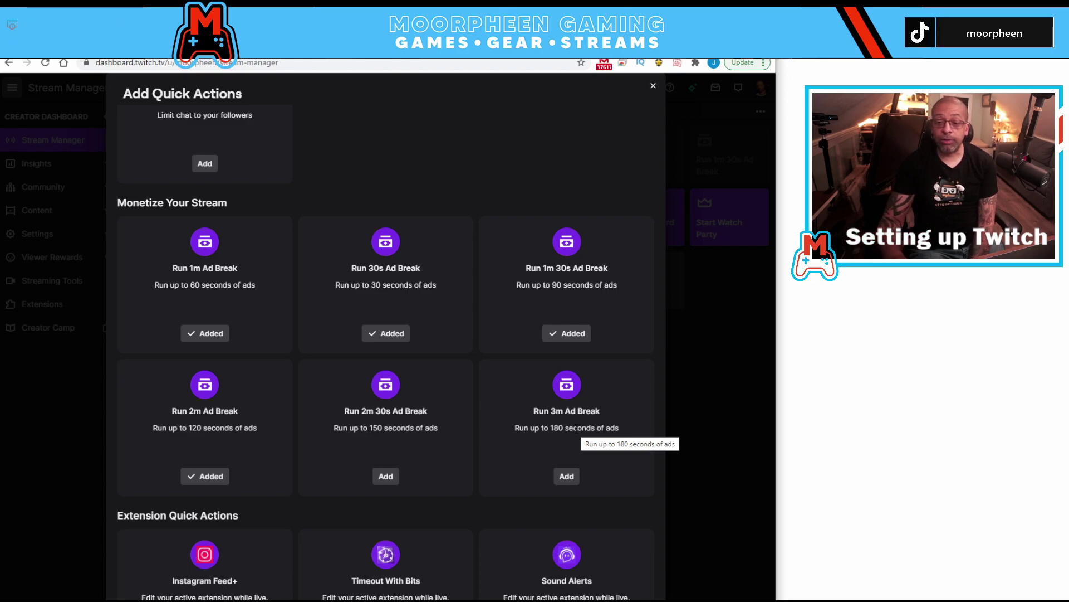
scroll(619, 332, "up", 10)
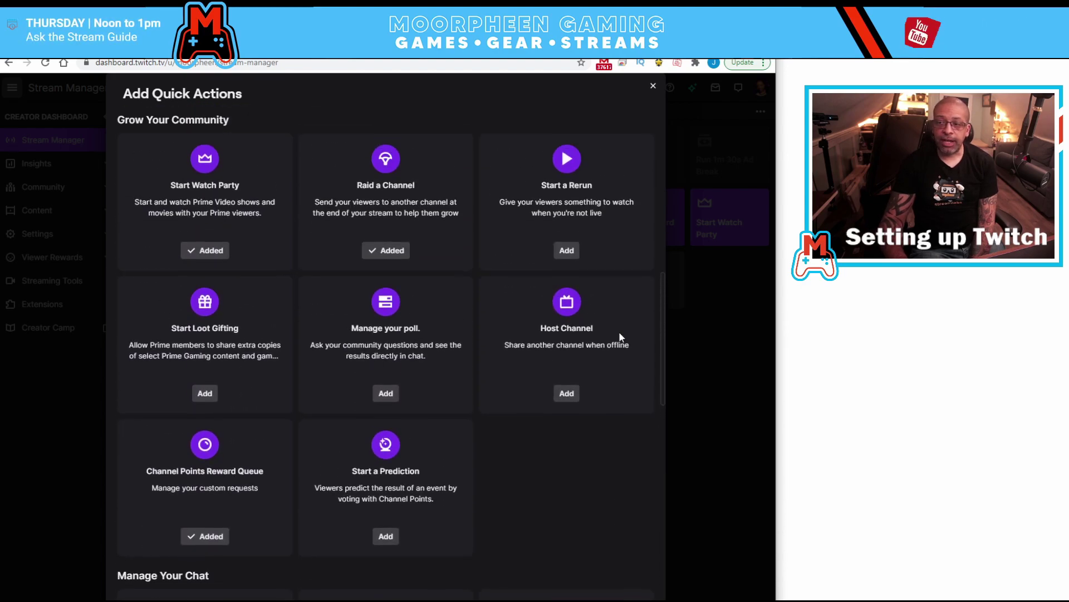
scroll(640, 278, "up", 10)
scroll(663, 217, "down", 1)
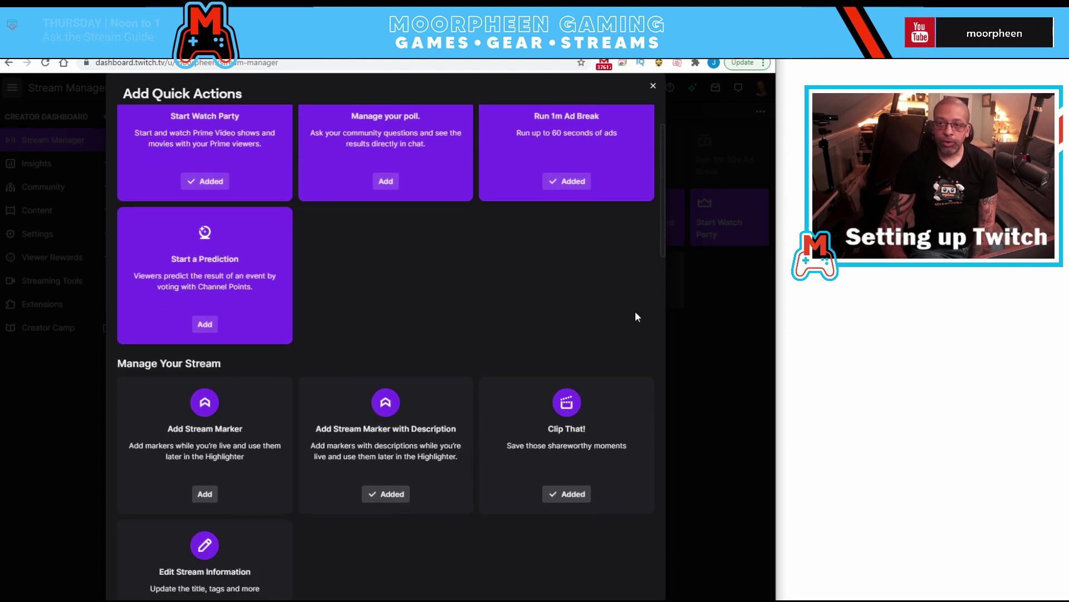
scroll(638, 329, "down", 6)
scroll(640, 338, "up", 2)
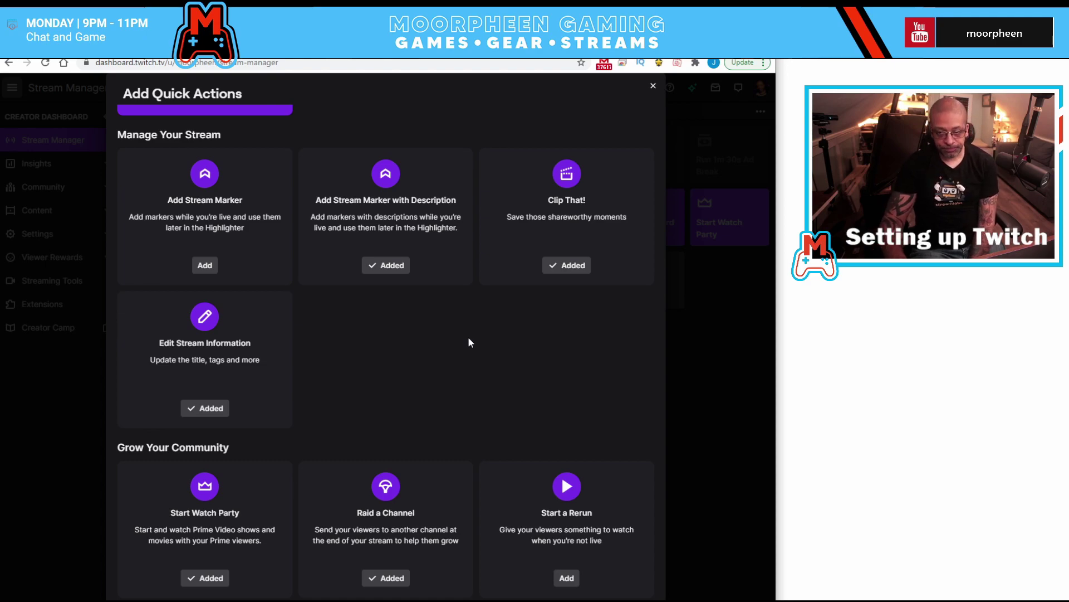
scroll(654, 367, "down", 5)
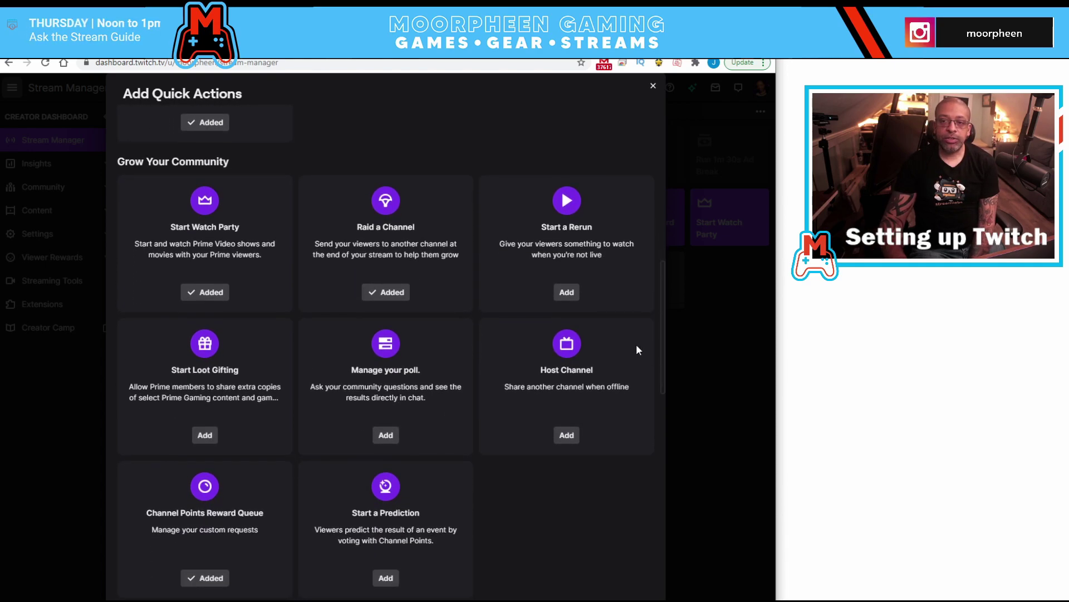
scroll(662, 357, "down", 1)
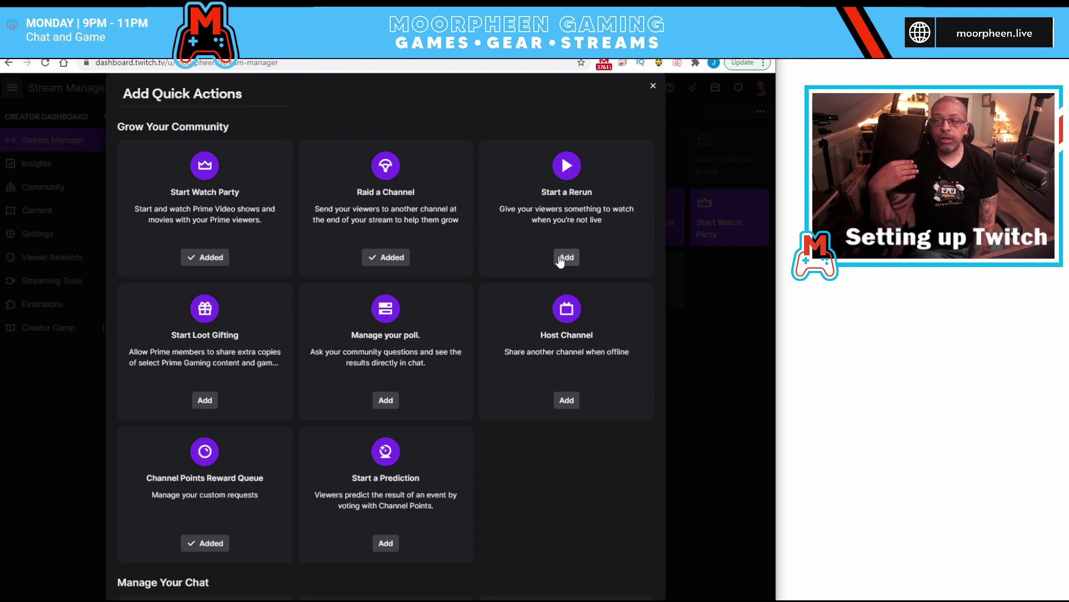
scroll(601, 401, "down", 1)
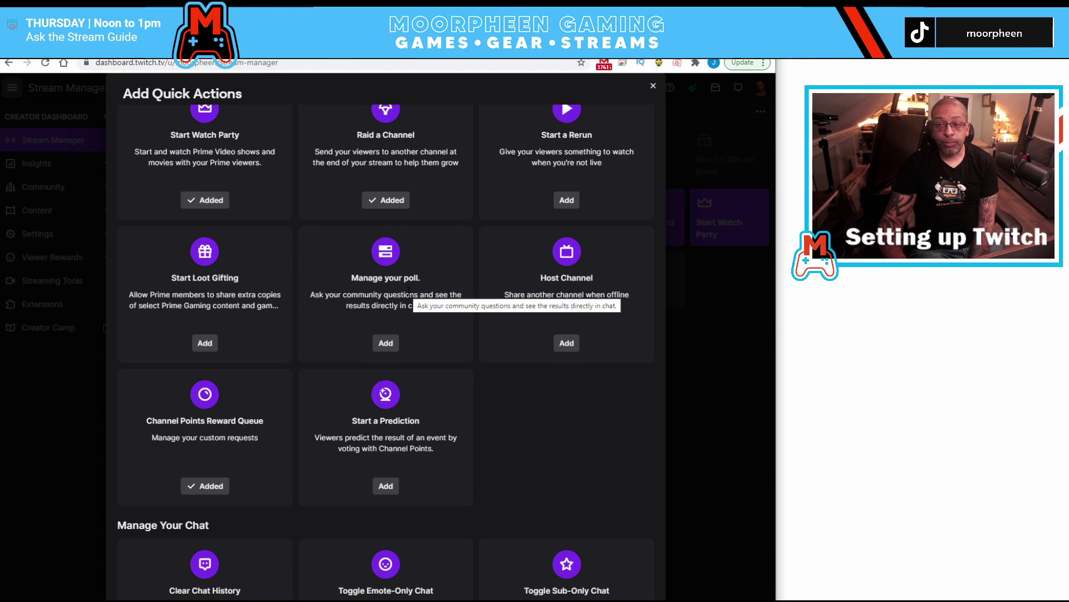
scroll(501, 320, "down", 1)
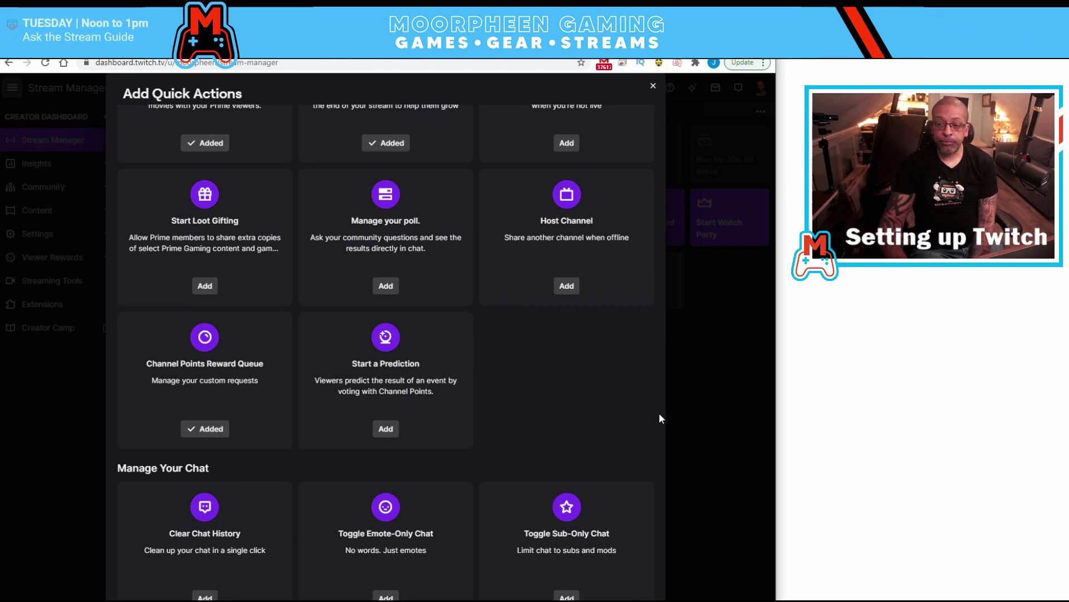
scroll(654, 424, "down", 5)
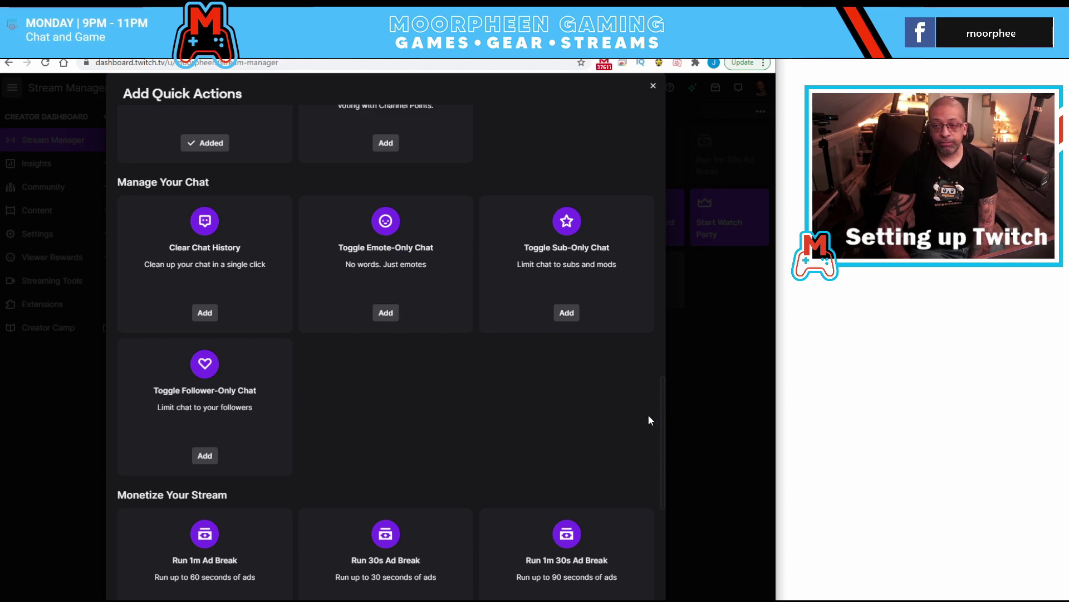
scroll(649, 415, "down", 4)
scroll(654, 419, "down", 2)
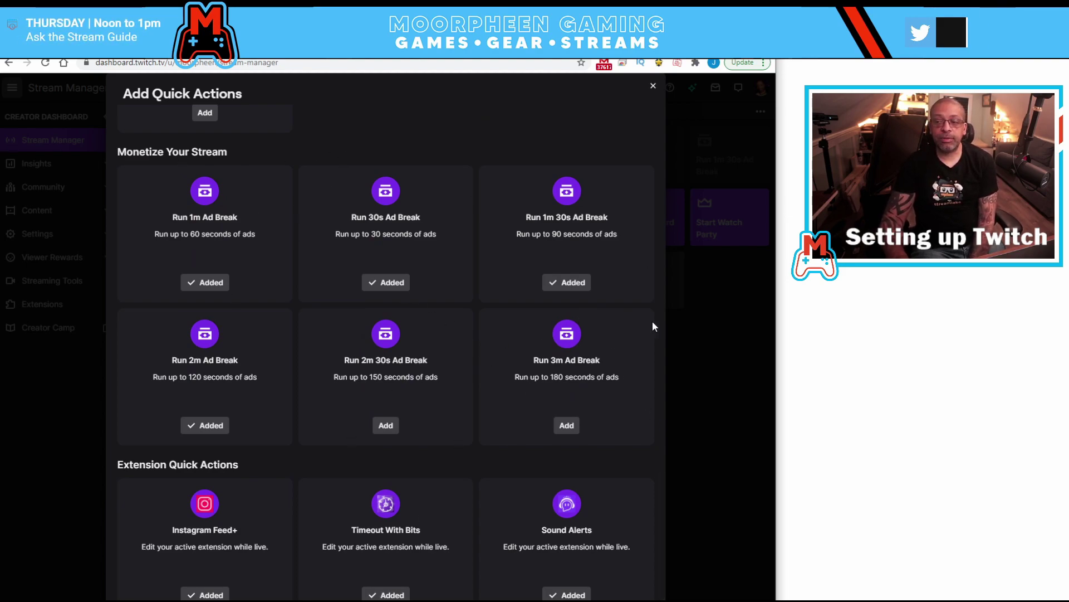
scroll(657, 373, "down", 1)
scroll(655, 388, "down", 1)
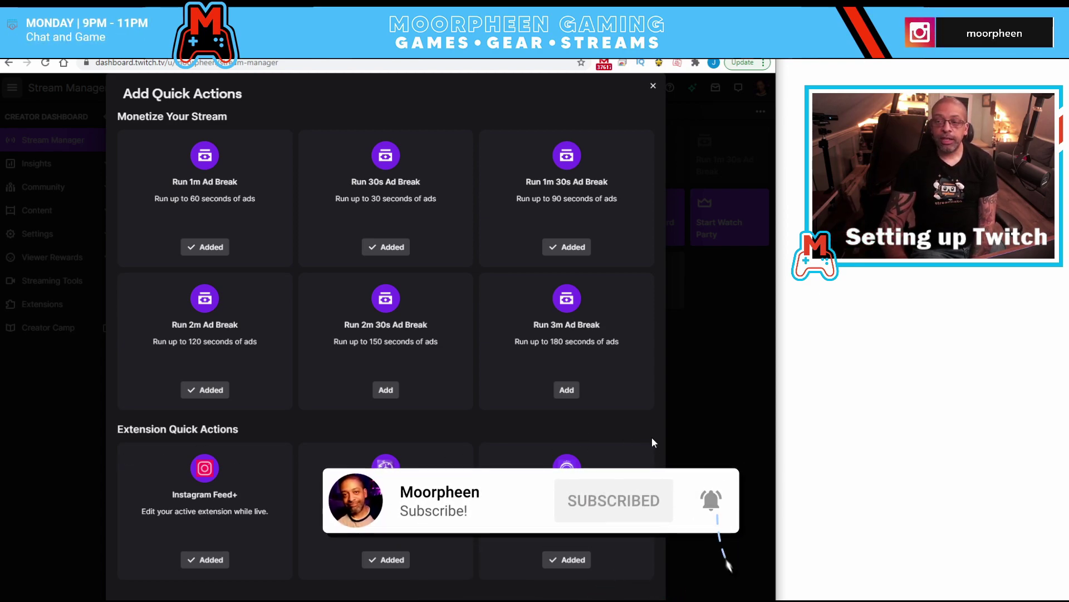
left_click_drag(663, 489, 664, 117)
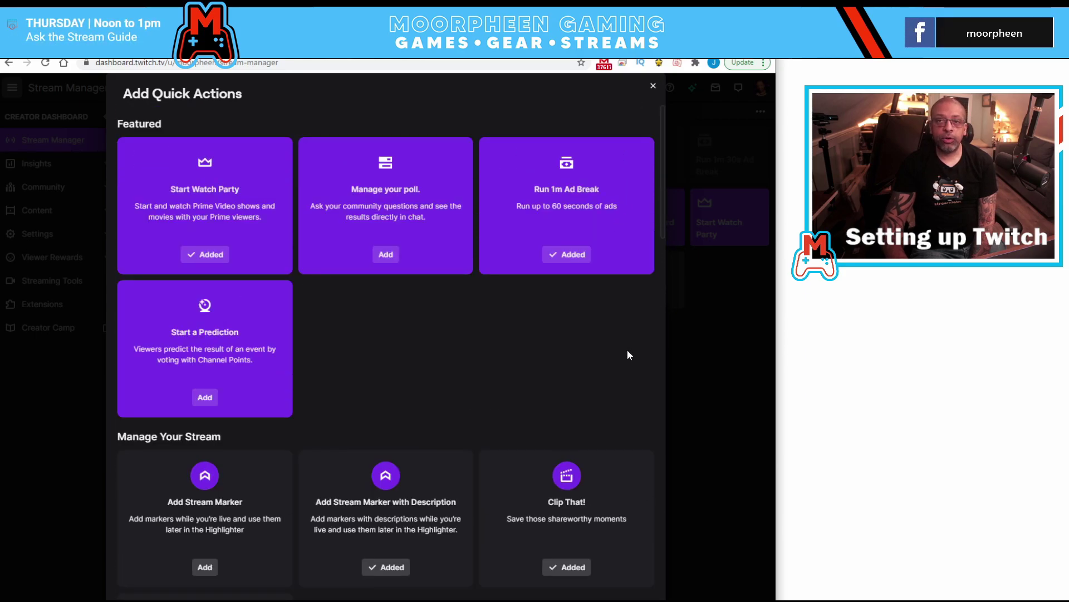